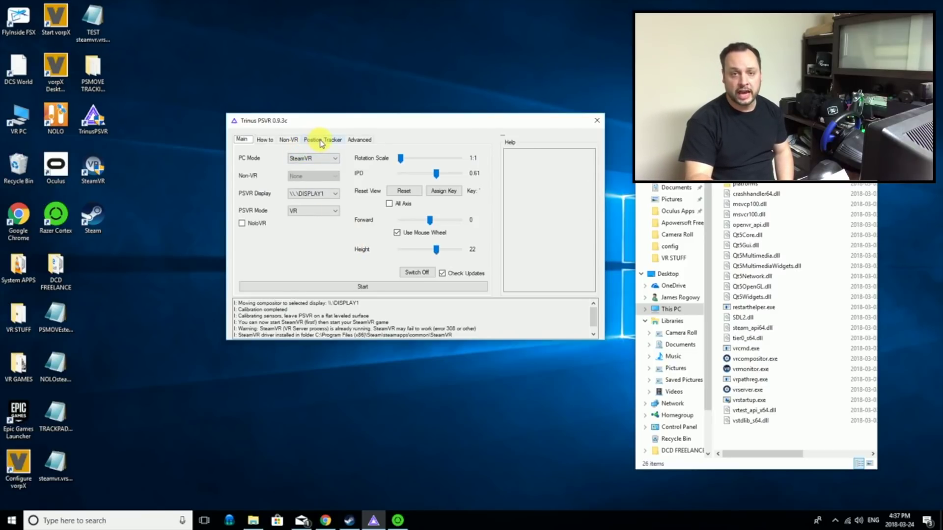
# Step: Choose the C922 Pro Stream Webcam as the positional tracking camera and start its test
pyautogui.click(320, 141)
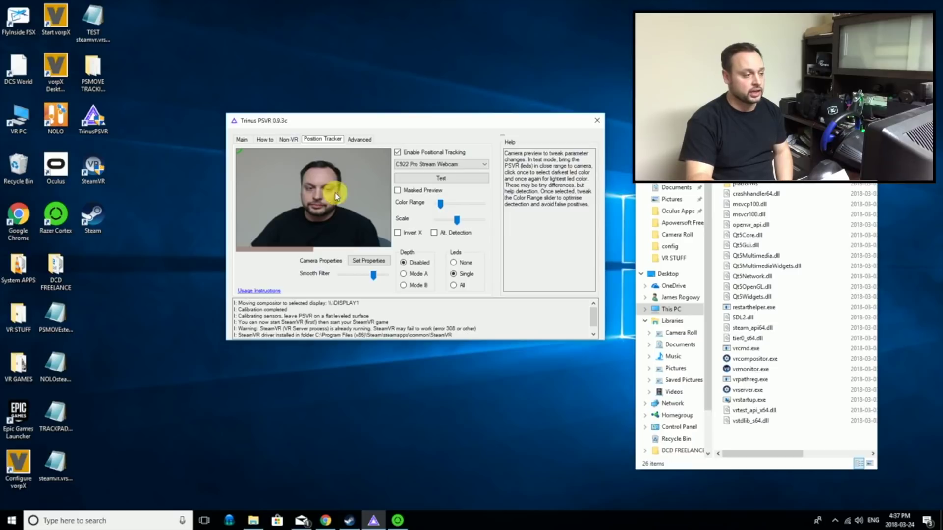
pyautogui.click(410, 165)
pyautogui.click(411, 176)
pyautogui.click(433, 180)
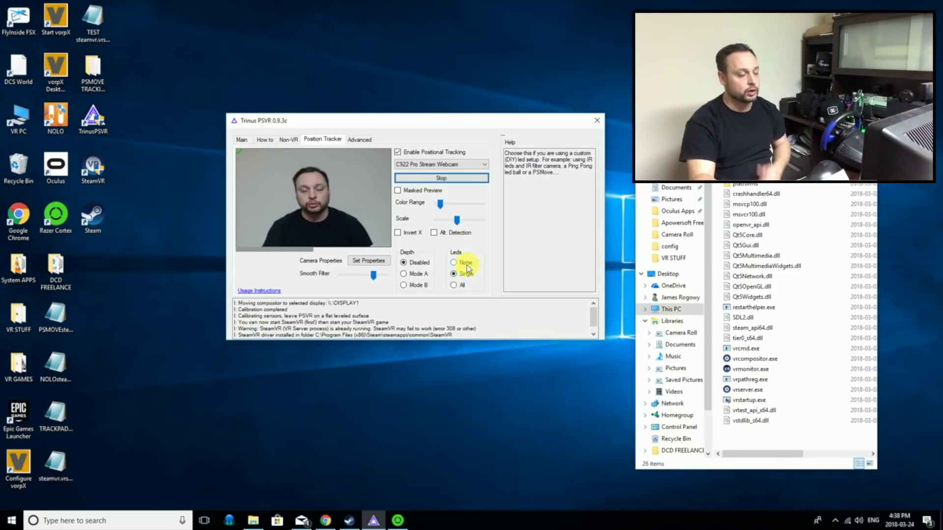
# Step: Set the Leds option for positional tracking to Single
pyautogui.click(247, 141)
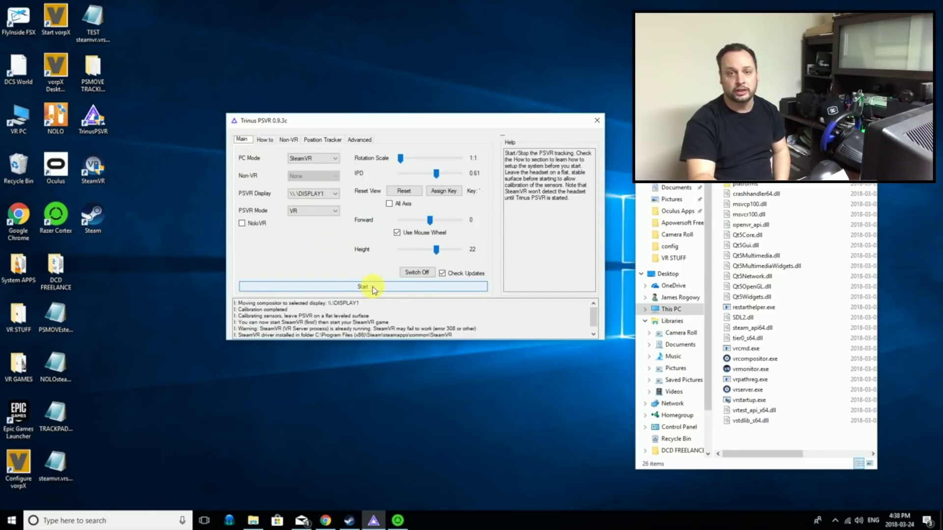
pyautogui.click(323, 139)
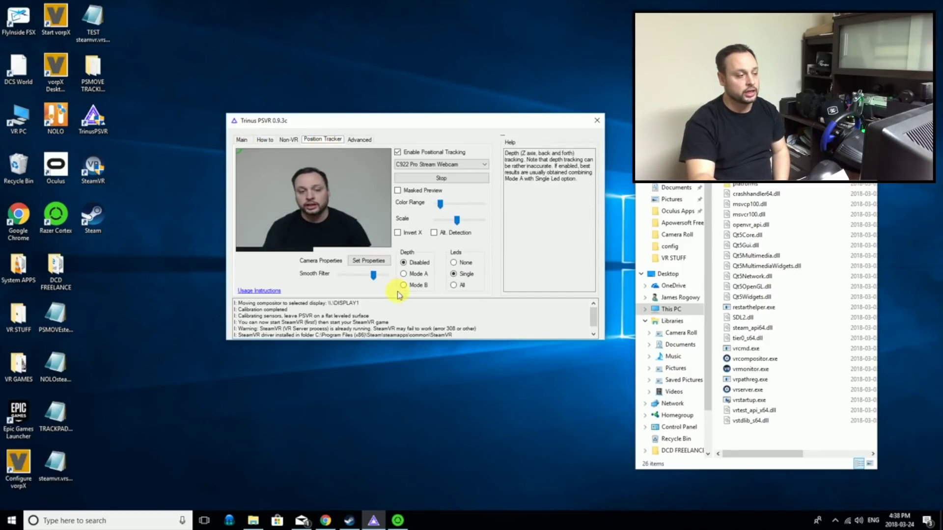
pyautogui.click(454, 273)
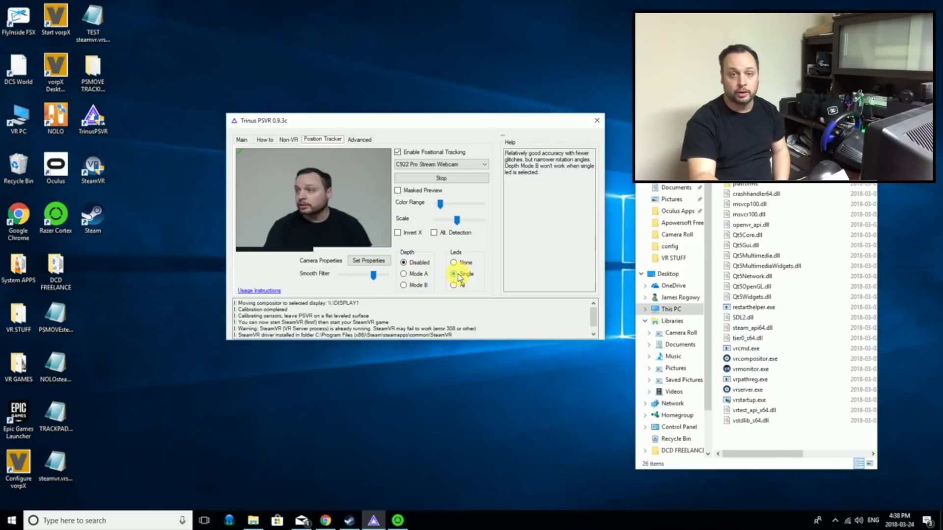
# Step: Start PSVR tracking so that the headset sensors calibrate
pyautogui.click(241, 140)
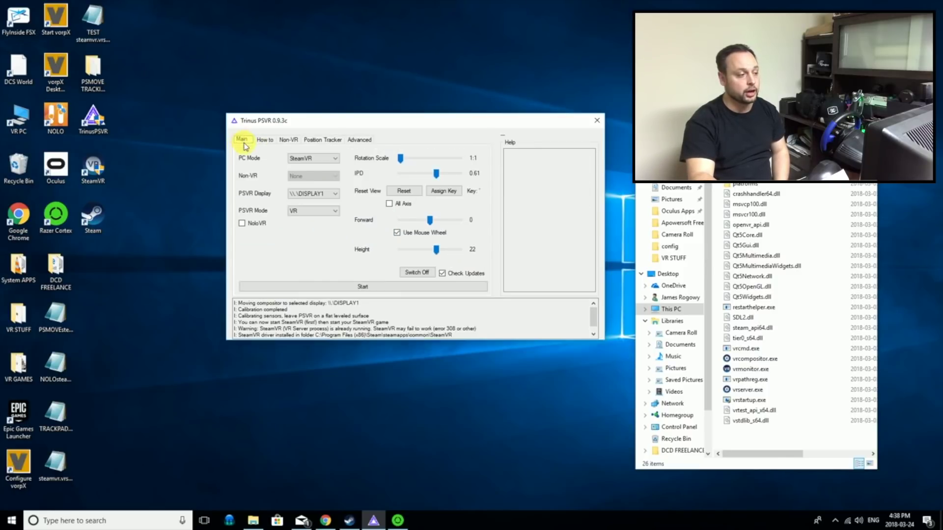
pyautogui.click(361, 288)
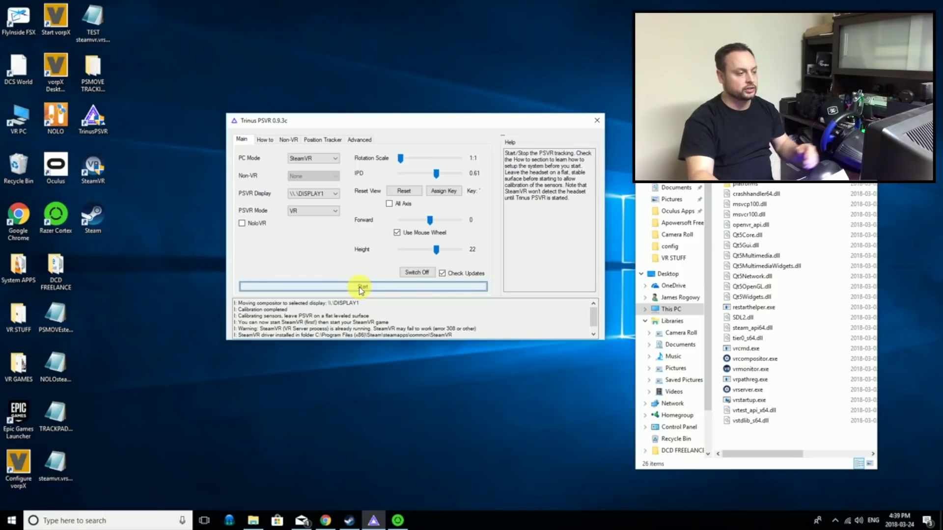
pyautogui.click(359, 287)
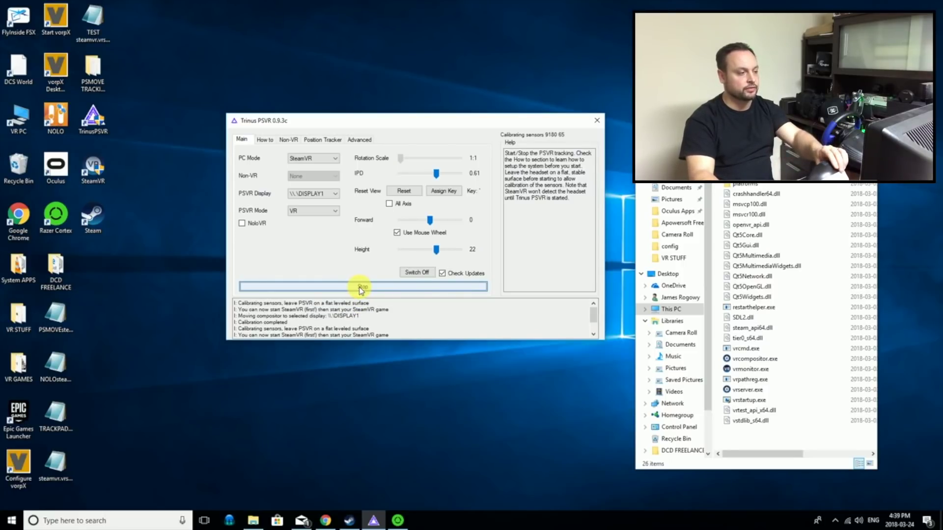
# Step: Enable the masked camera preview for position tracking and slightly lower the Color Range and Scale
pyautogui.click(321, 140)
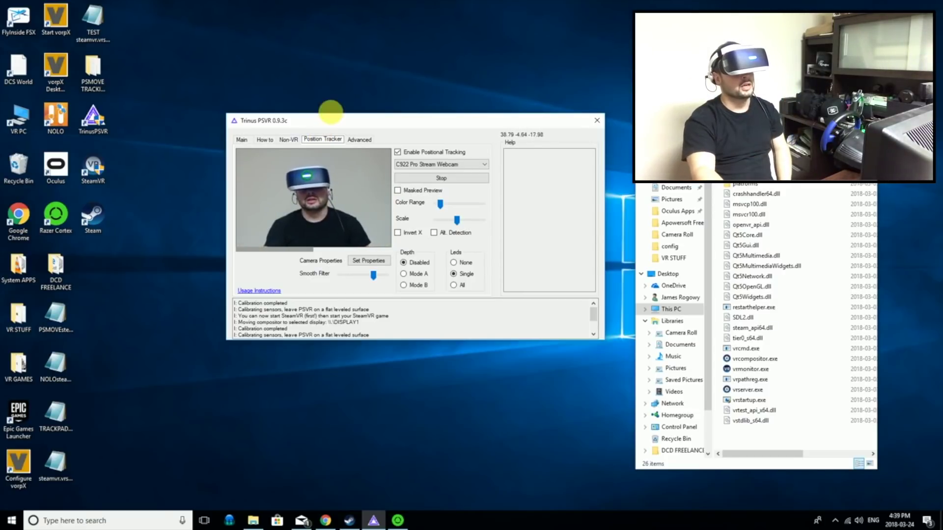
pyautogui.moveTo(240, 179)
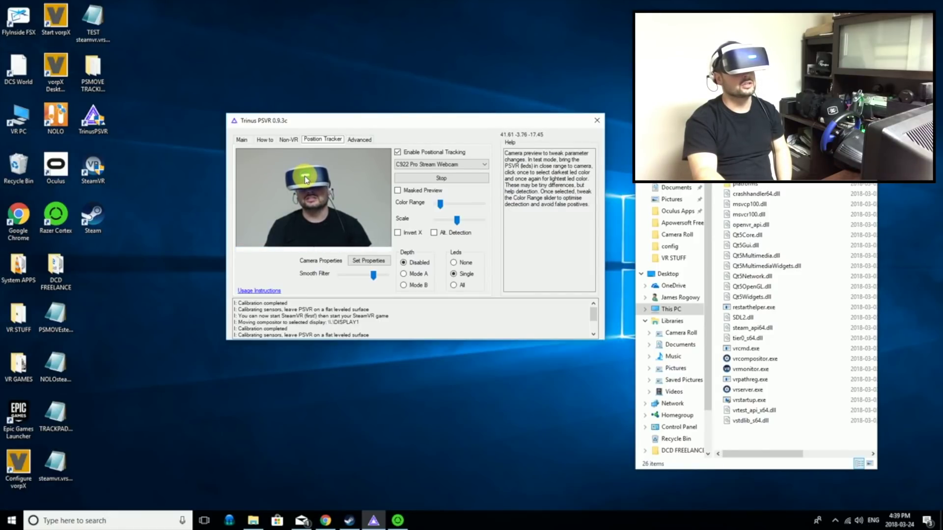
pyautogui.click(398, 193)
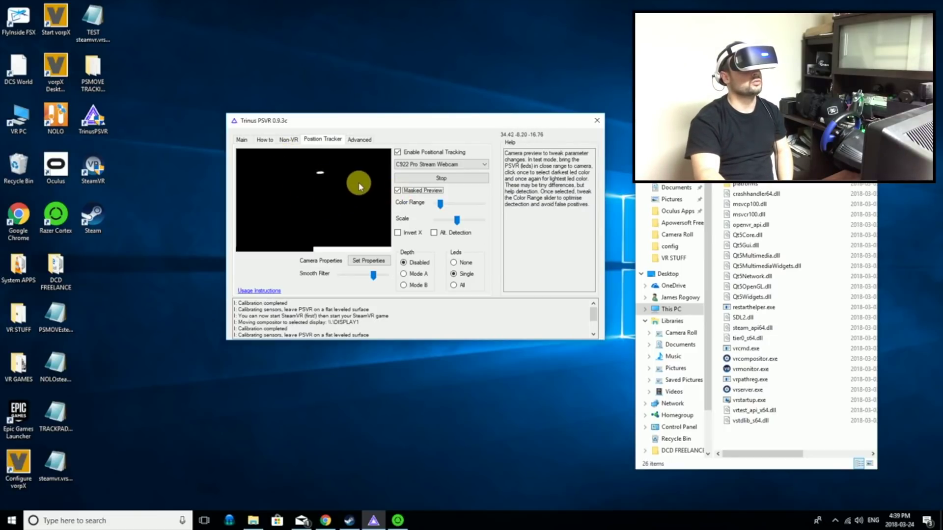
pyautogui.click(440, 202)
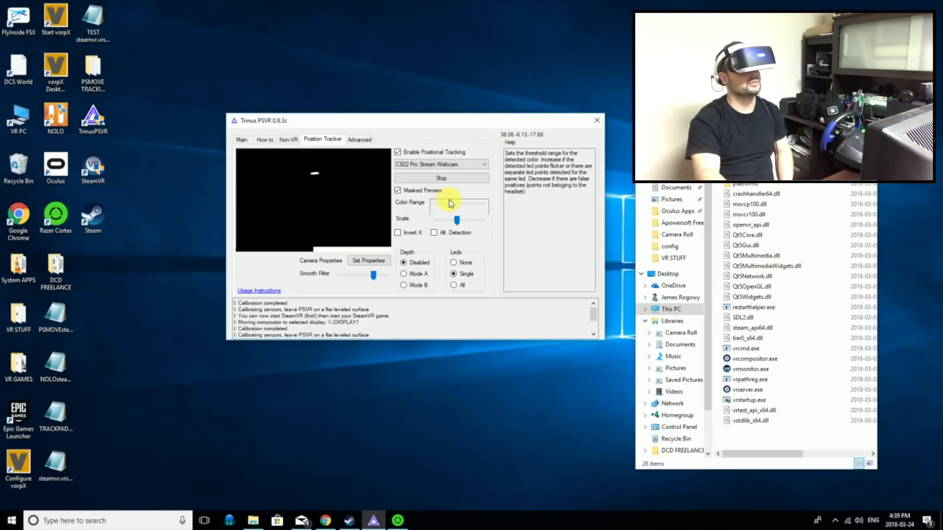
pyautogui.moveTo(449, 201); pyautogui.dragTo(452, 223)
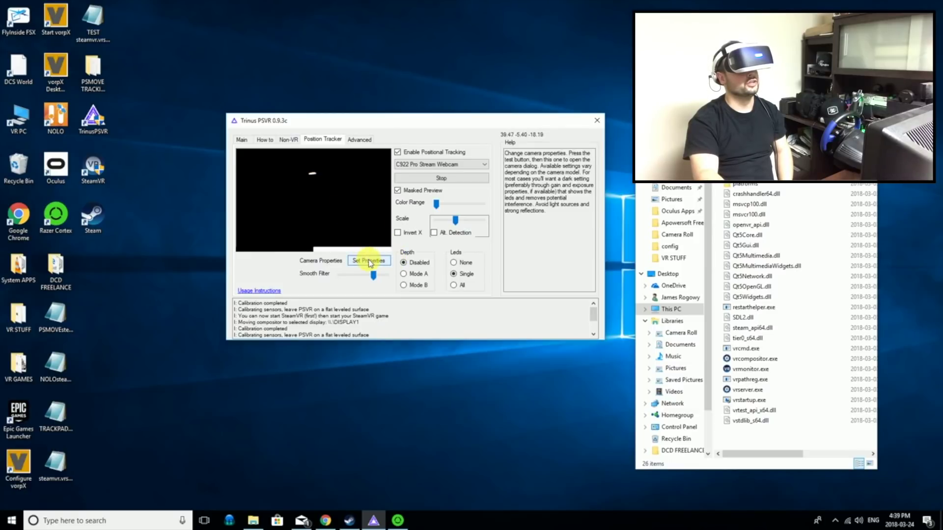
# Step: Review the webcam's capture source, device settings and camera controls in its properties
pyautogui.click(369, 262)
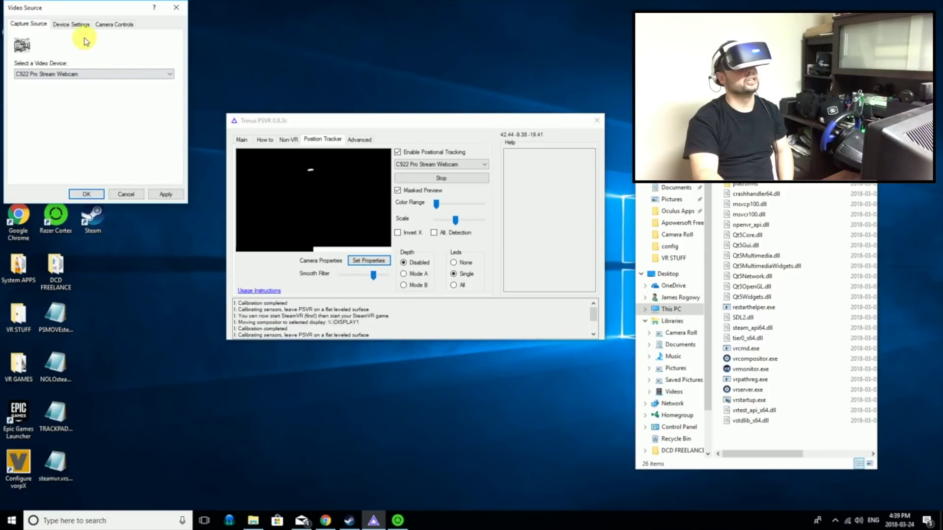
pyautogui.click(72, 24)
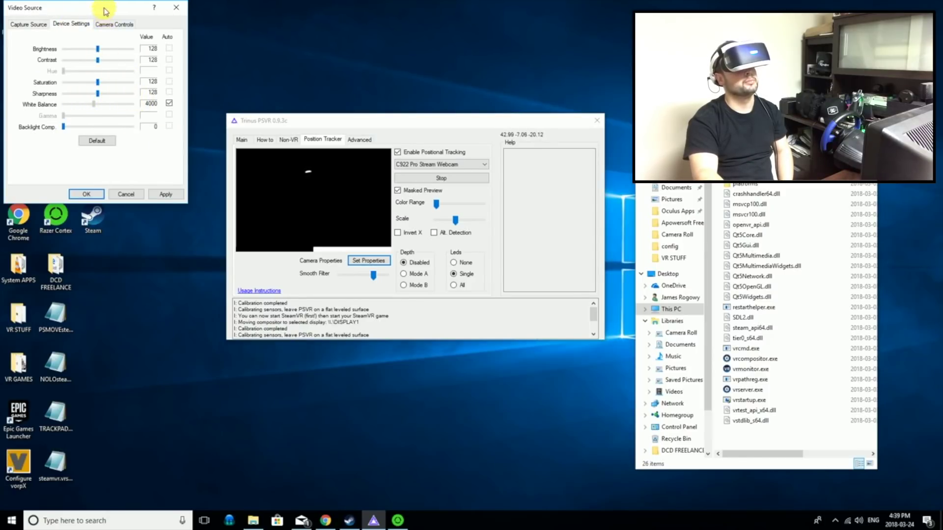
pyautogui.click(111, 24)
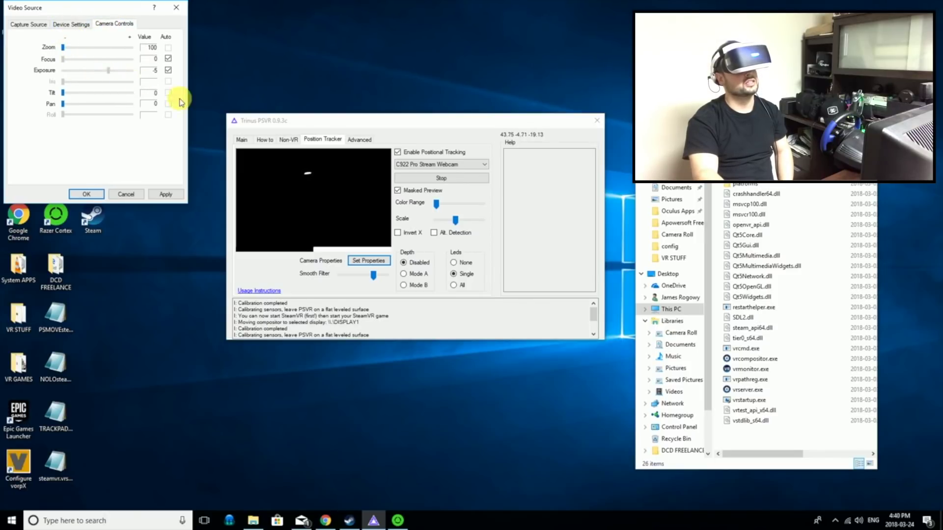
pyautogui.click(68, 25)
pyautogui.click(29, 24)
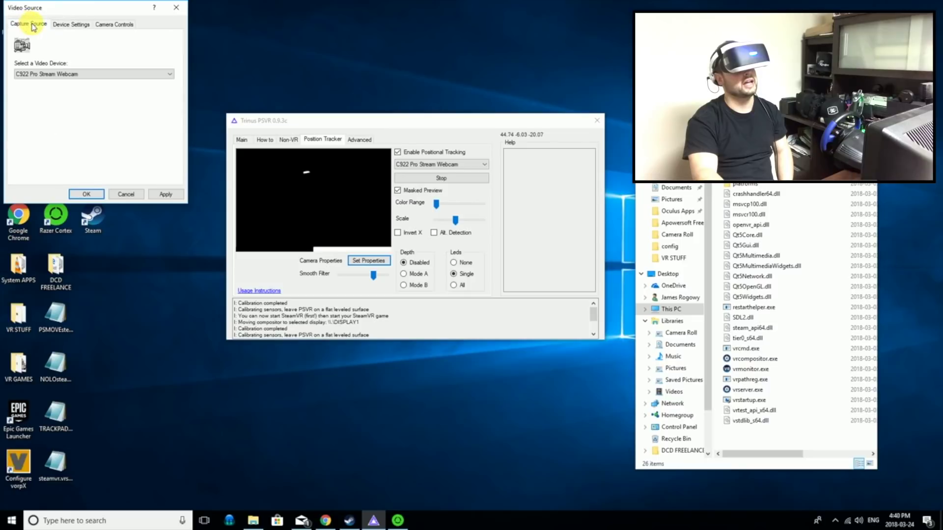
pyautogui.click(93, 195)
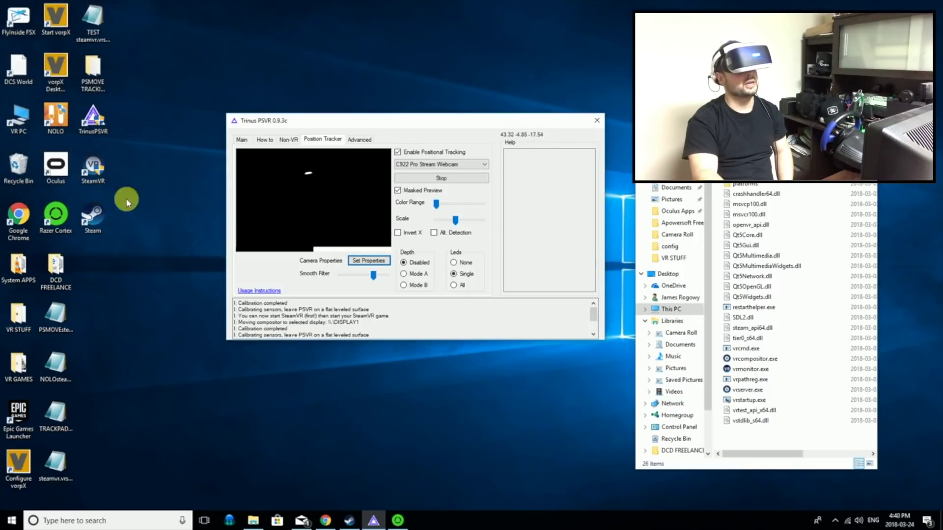
# Step: Turn off the masked preview, and stop and restart PSVR tracking to recalibrate the headset
pyautogui.click(399, 191)
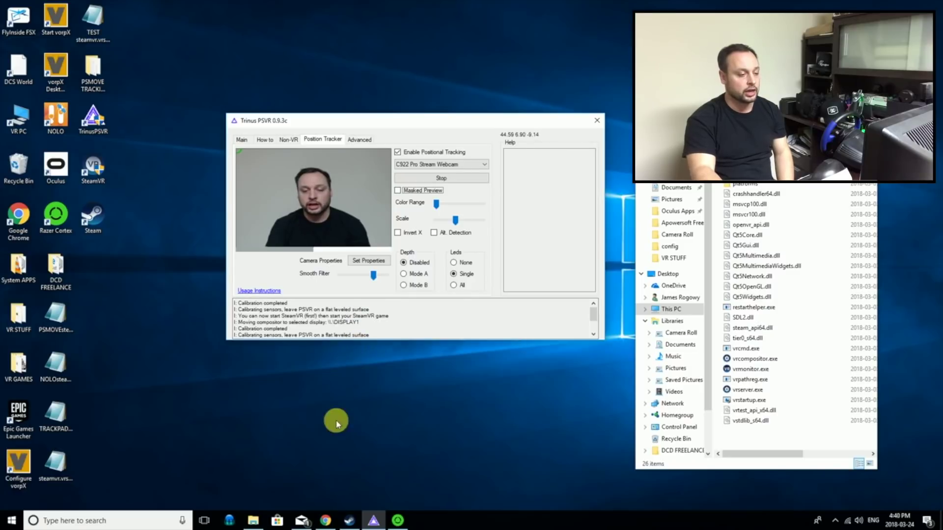
pyautogui.click(242, 139)
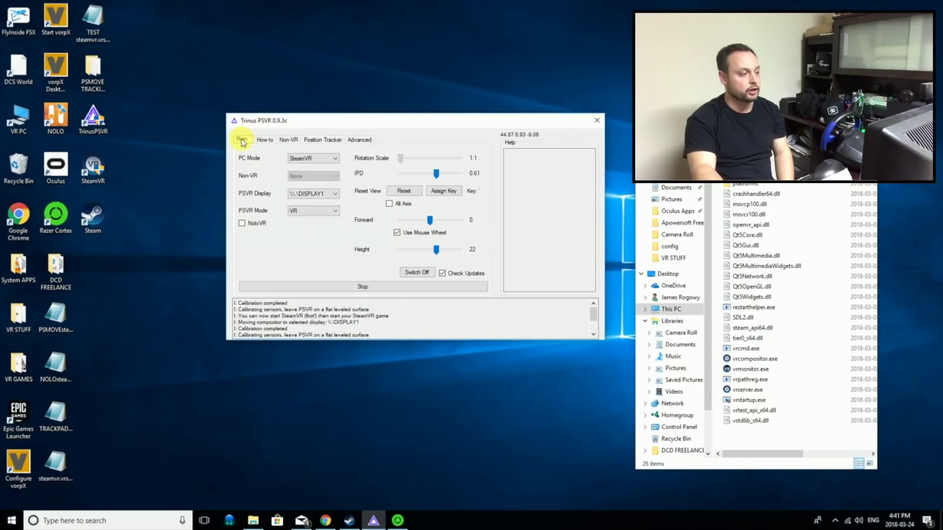
pyautogui.click(364, 286)
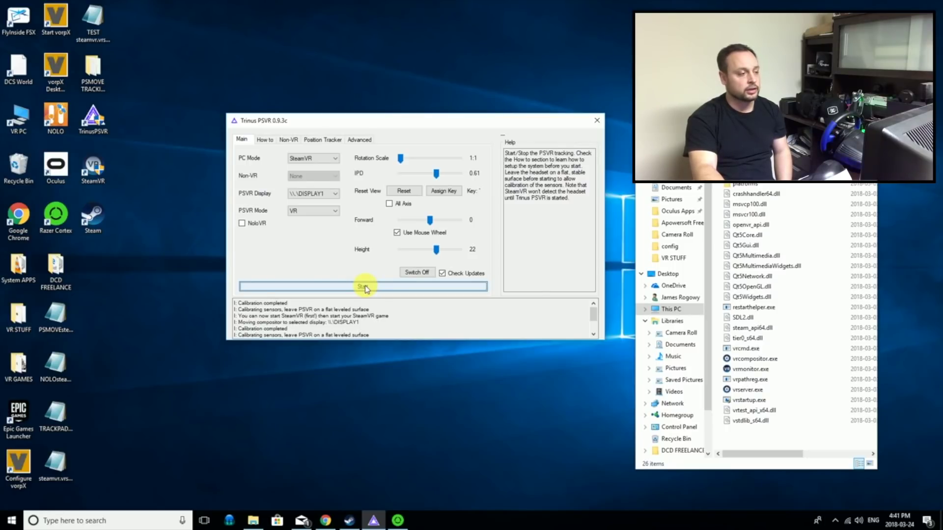
pyautogui.click(366, 288)
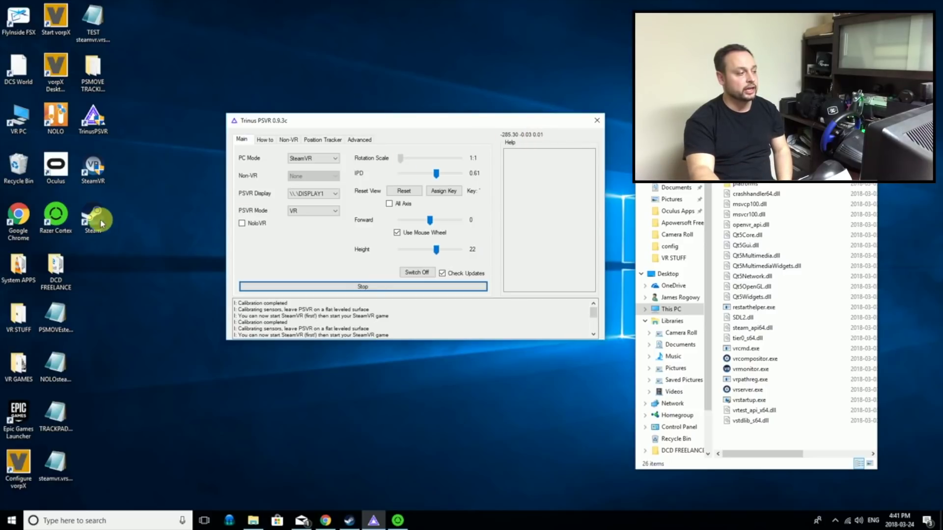
# Step: Launch SteamVR and open its display mirror window
pyautogui.doubleClick(93, 169)
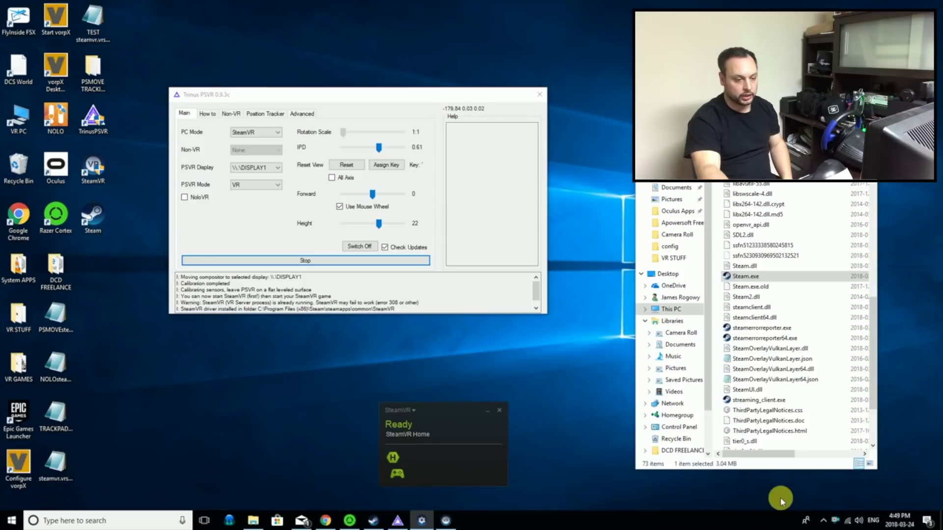
pyautogui.click(835, 520)
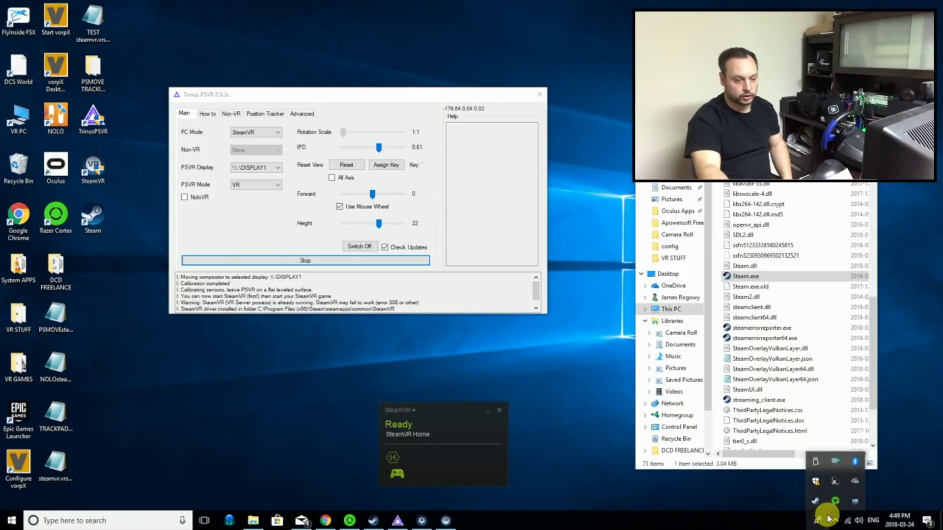
pyautogui.rightClick(855, 501)
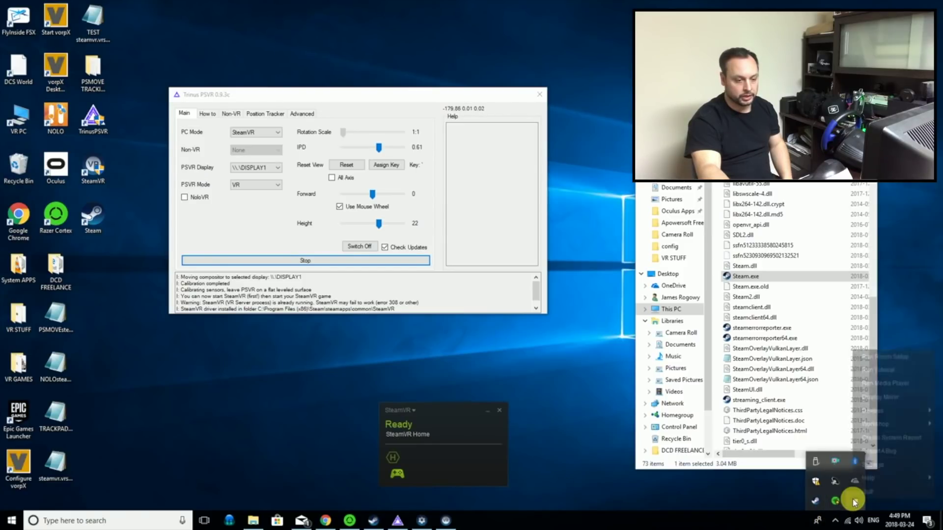
pyautogui.click(877, 393)
# Step: Resize the Headset Mirror window and place it in the desktop's upper-left corner, clear of the file window
pyautogui.moveTo(740, 240); pyautogui.dragTo(174, 25)
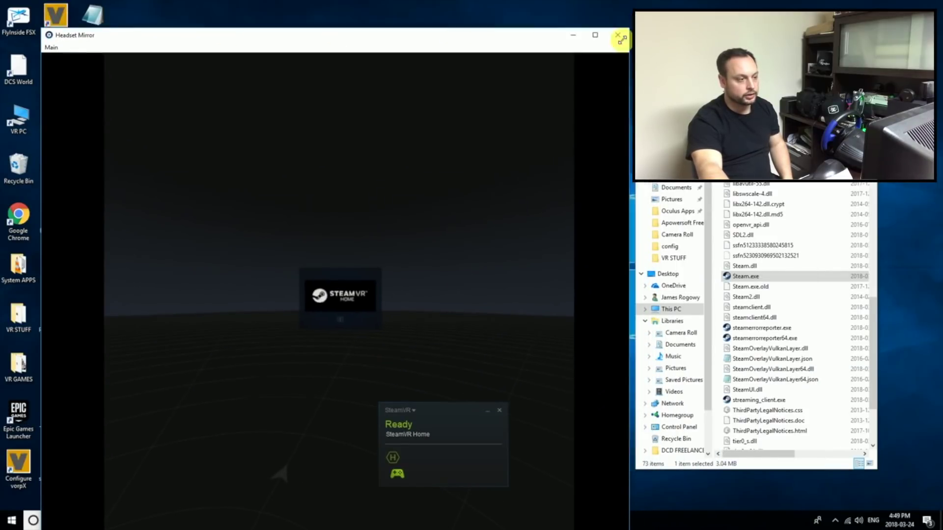
pyautogui.moveTo(632, 16); pyautogui.dragTo(373, 211)
pyautogui.moveTo(278, 219); pyautogui.dragTo(237, 26)
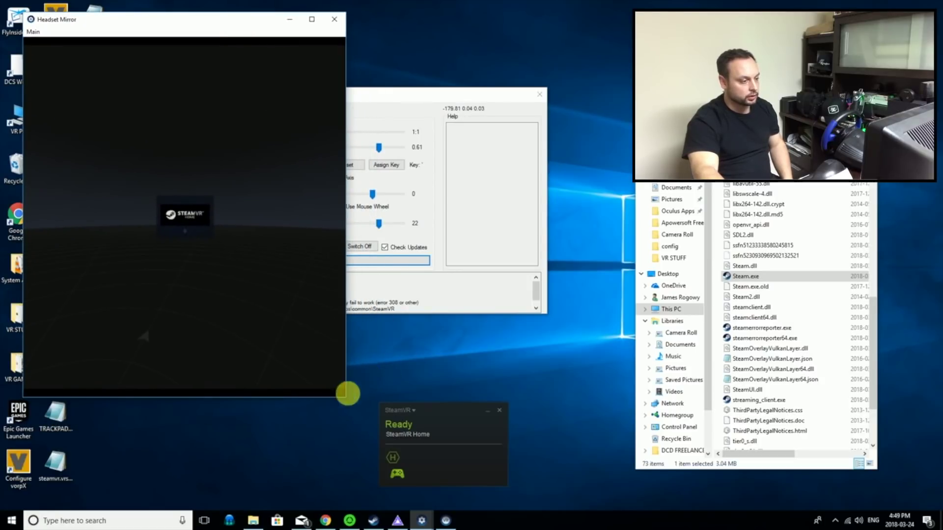
pyautogui.moveTo(349, 402); pyautogui.dragTo(371, 489)
pyautogui.moveTo(288, 23); pyautogui.dragTo(277, 16)
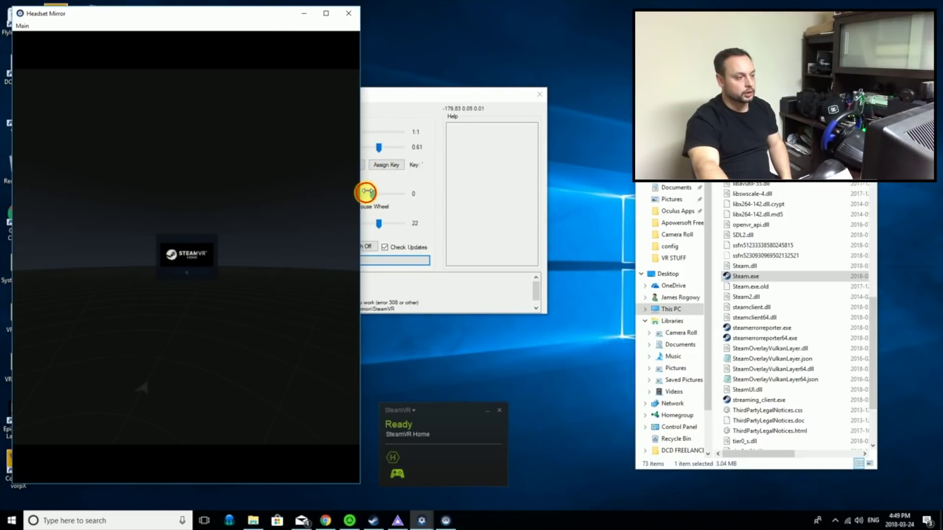
pyautogui.moveTo(361, 195); pyautogui.dragTo(421, 200)
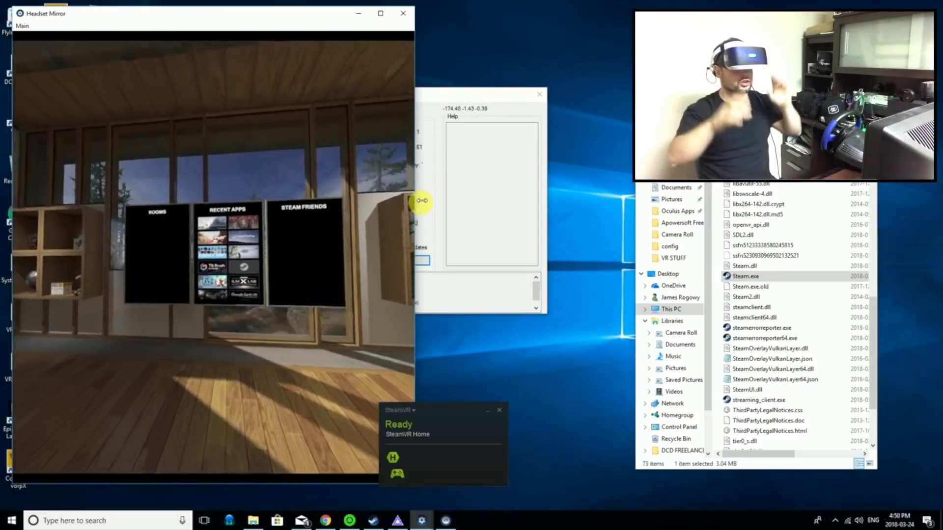
# Step: Launch Dreadhalls from the Steam library and bring the Headset Mirror window back to the front
pyautogui.click(372, 522)
pyautogui.click(100, 26)
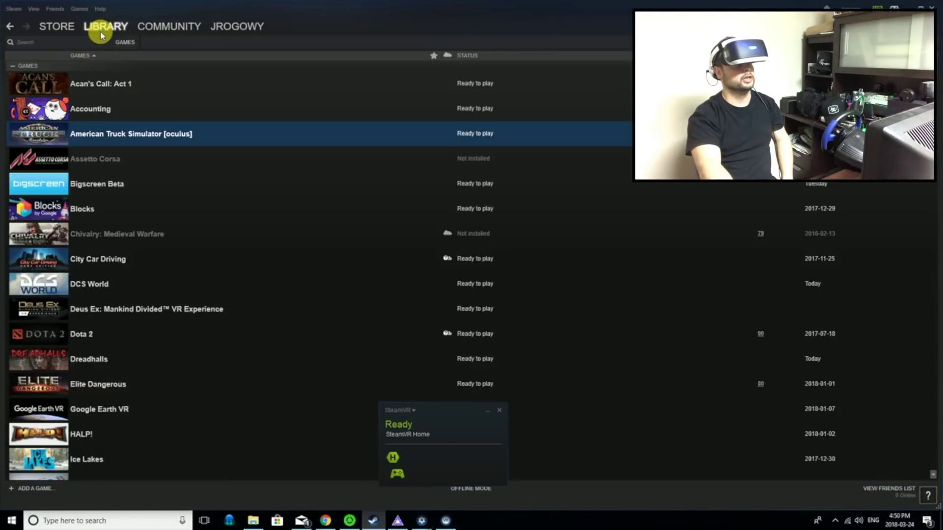
pyautogui.scroll(-1, 163, 222)
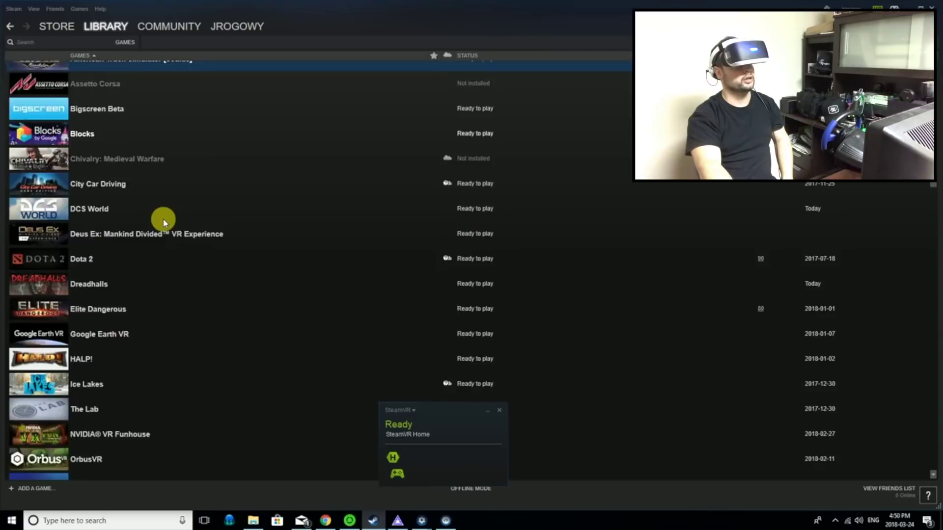
pyautogui.scroll(-1, 163, 222)
pyautogui.scroll(1, 164, 222)
pyautogui.scroll(1, 163, 220)
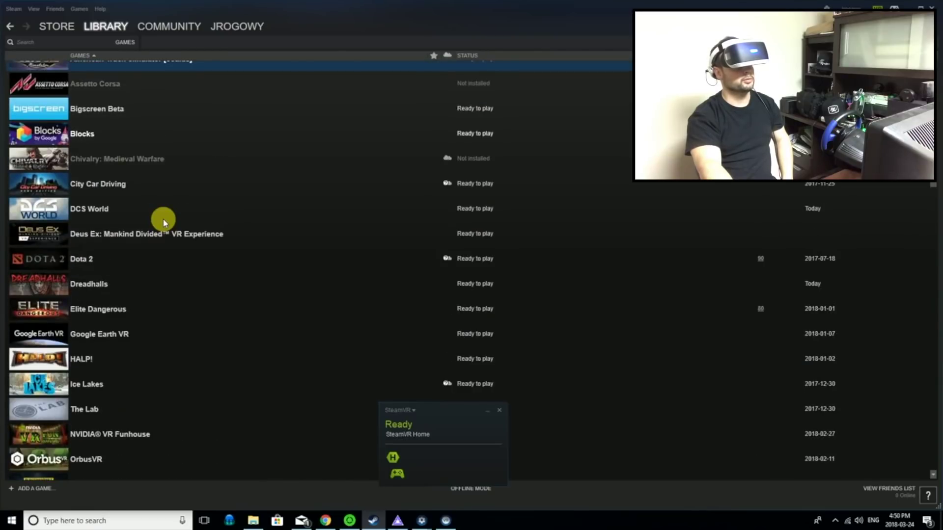
pyautogui.rightClick(85, 290)
pyautogui.click(107, 295)
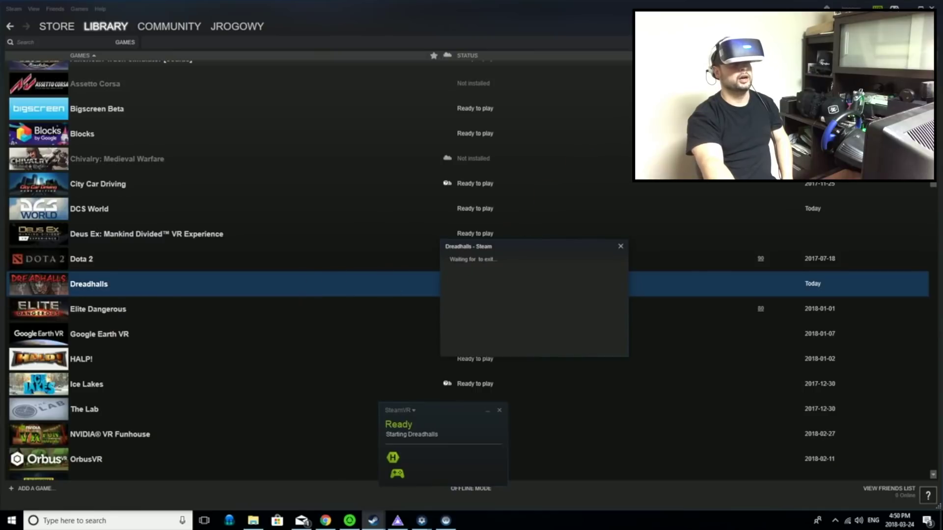
pyautogui.click(912, 6)
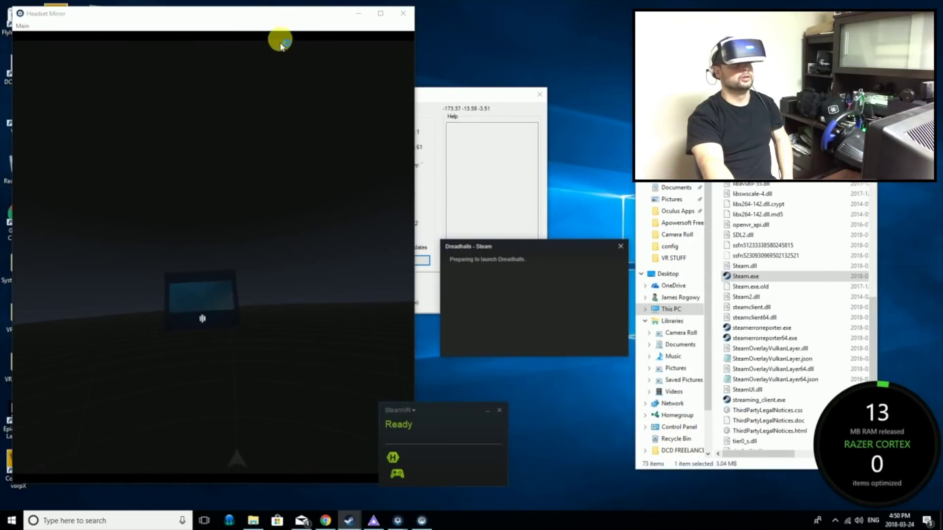
pyautogui.click(280, 18)
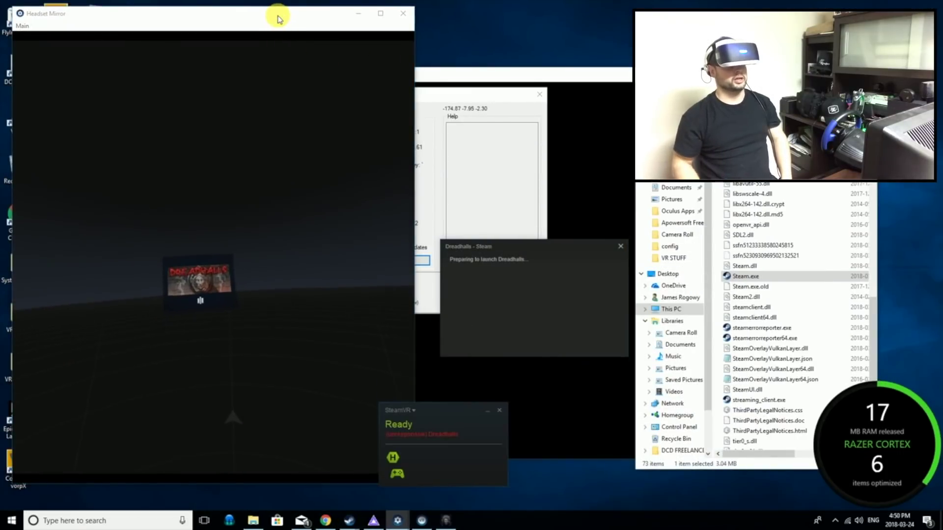
# Step: Bring the Headset Mirror window in front of the Dreadhalls window and set the speaker volume to 64
pyautogui.click(471, 265)
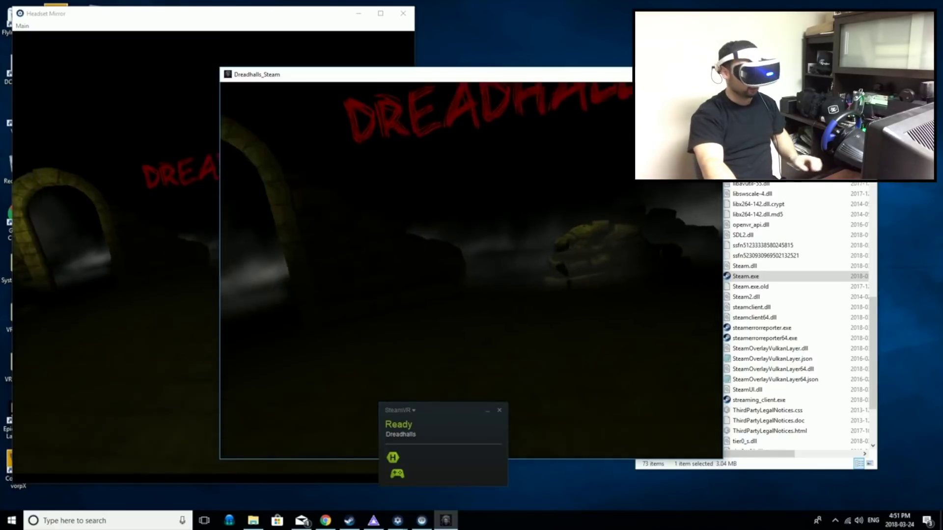
pyautogui.hotkey('alt', 'Tab')
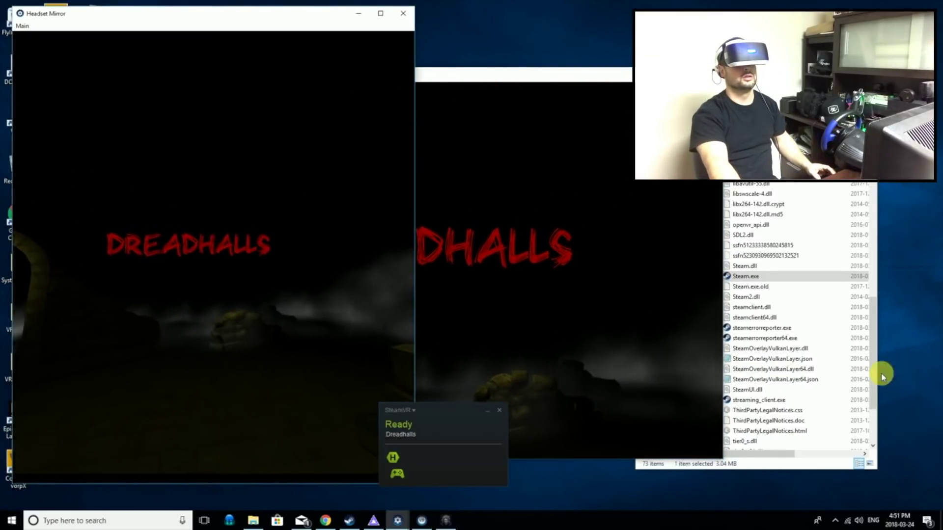
pyautogui.click(847, 522)
pyautogui.click(859, 521)
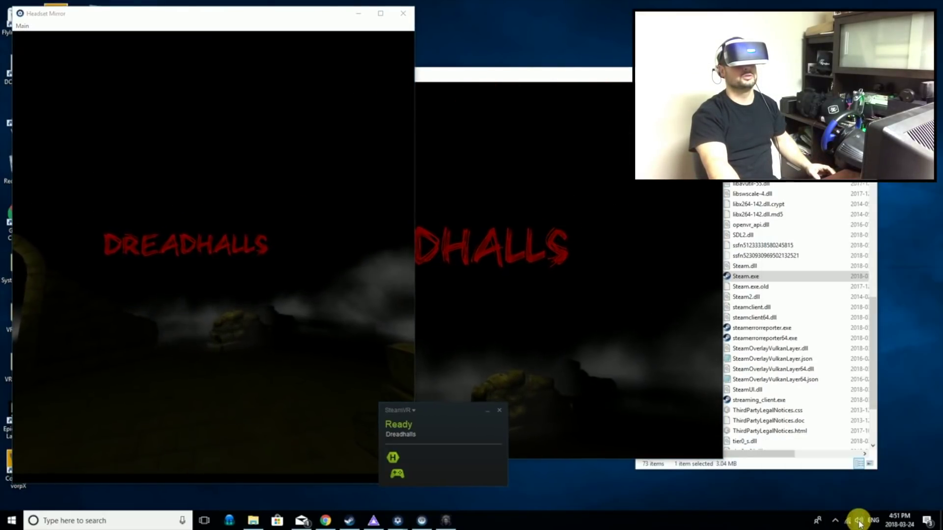
pyautogui.moveTo(872, 501); pyautogui.dragTo(870, 498)
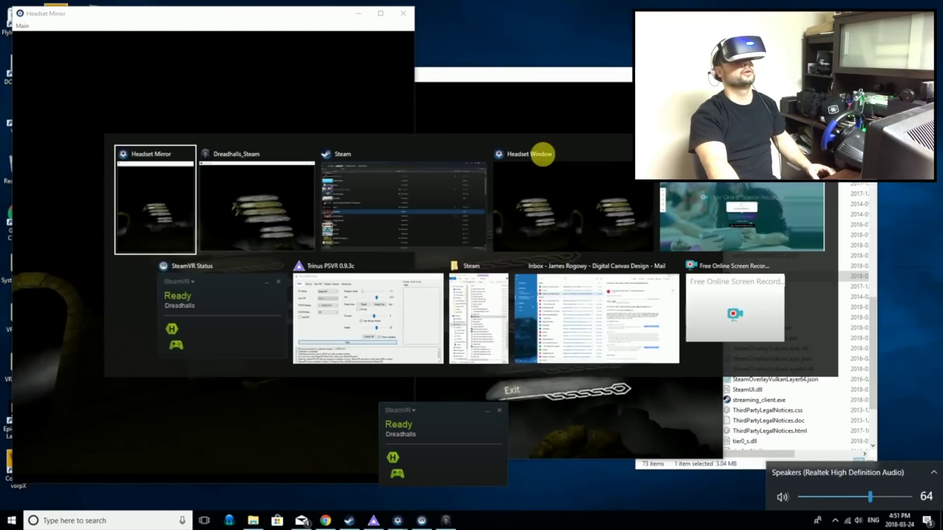
# Step: Cycle through the open windows and make the Dreadhalls game window active
pyautogui.hotkey('alt', 'Tab')
pyautogui.press('Tab')
pyautogui.press('Tab')
pyautogui.press('Tab')
pyautogui.press('Tab')
pyautogui.press('Tab')
pyautogui.press('Tab')
pyautogui.press('Tab')
pyautogui.press('Tab')
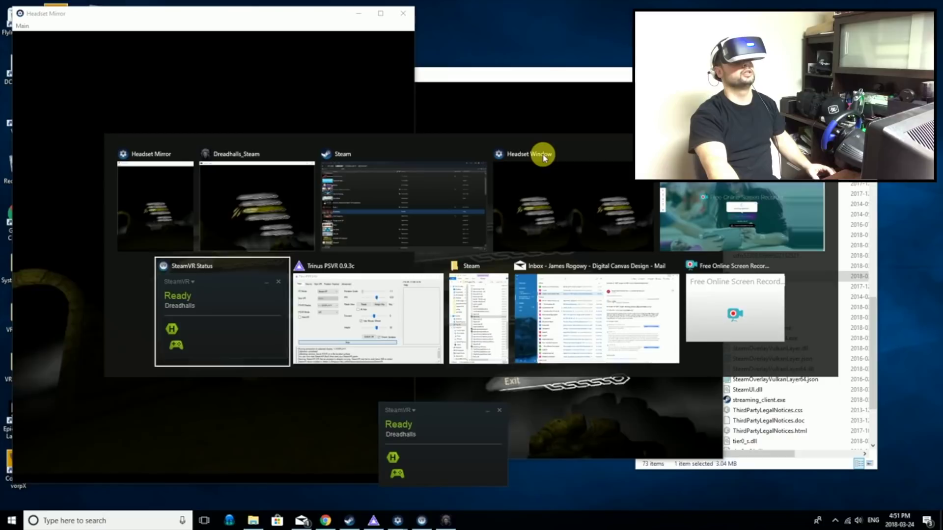
pyautogui.press('Tab')
pyautogui.press('Tab')
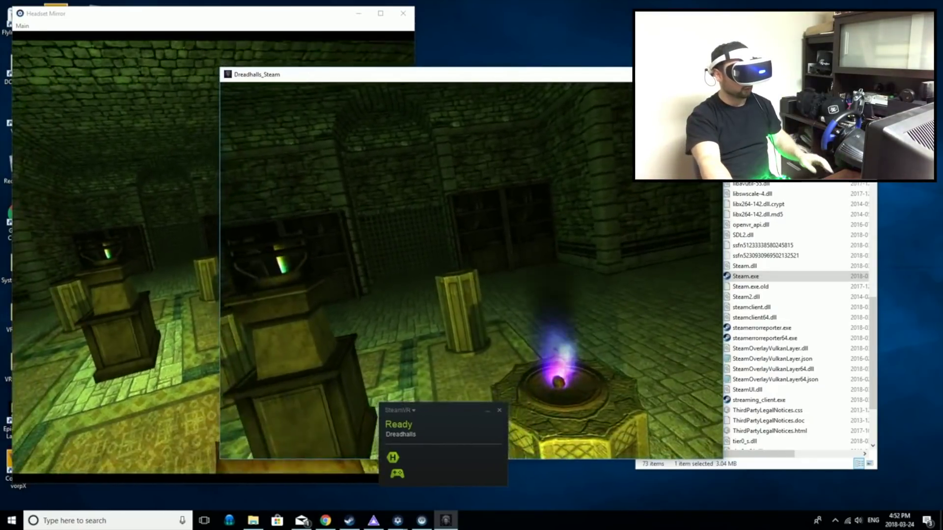
# Step: Switch to the Trinus PSVR window and lower the Forward value to 26
pyautogui.hotkey('alt', 'Tab')
pyautogui.hotkey('alt', 'Tab')
pyautogui.hotkey('alt', 'Tab')
pyautogui.hotkey('alt', 'Tab')
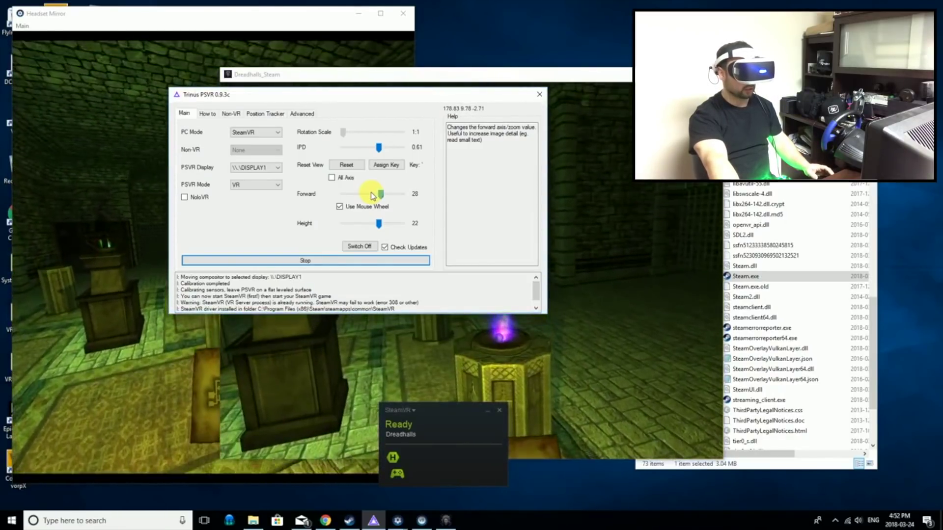
pyautogui.scroll(-1, 371, 196)
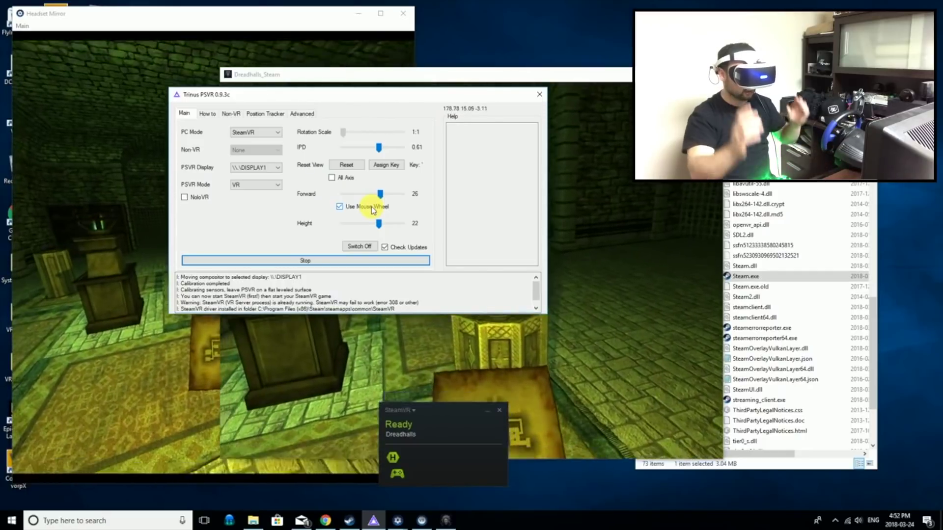
# Step: Cycle through the open windows to switch from Trinus PSVR back to the Dreadhalls game
pyautogui.hotkey('alt', 'Tab')
pyautogui.hotkey('alt', 'Tab')
pyautogui.hotkey('alt', 'Tab')
pyautogui.hotkey('alt', 'Tab')
pyautogui.hotkey('alt', 'Tab')
pyautogui.hotkey('alt', 'Tab')
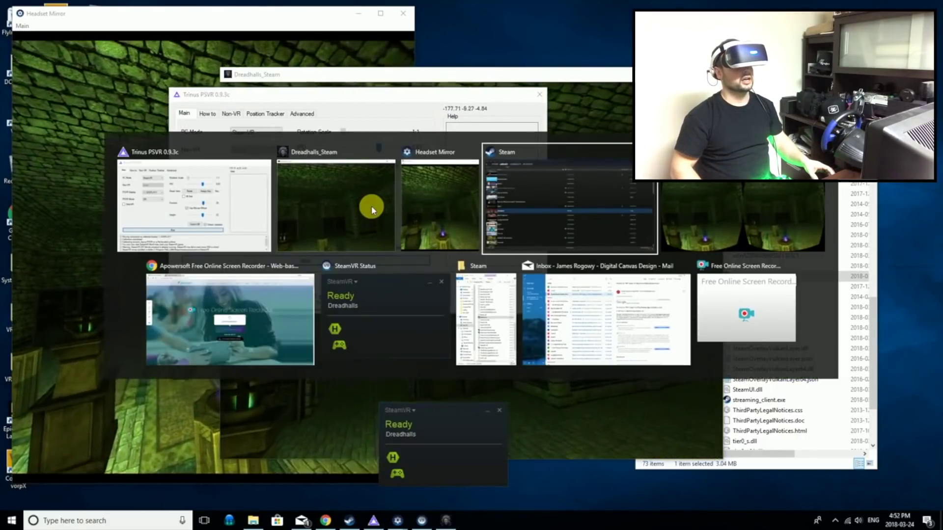
pyautogui.hotkey('alt', 'Tab')
pyautogui.hotkey('alt', 'Tab')
pyautogui.hotkey('alt', 'Tab')
pyautogui.hotkey('alt', 'Tab')
pyautogui.hotkey('alt', 'Tab')
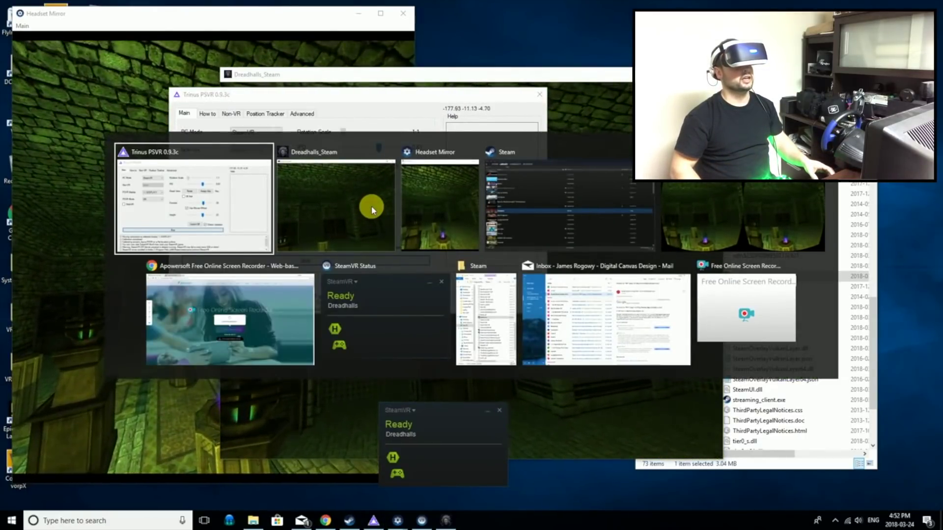